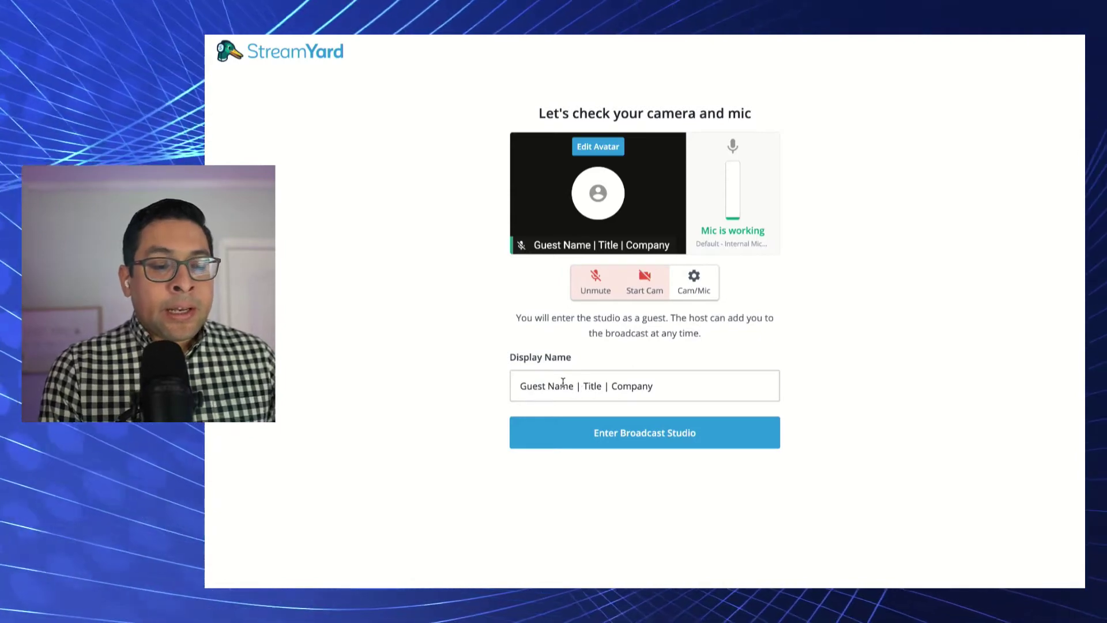
Open the Cam/Mic settings on the check page, showing FaceTime HD Camera as the camera
click(693, 280)
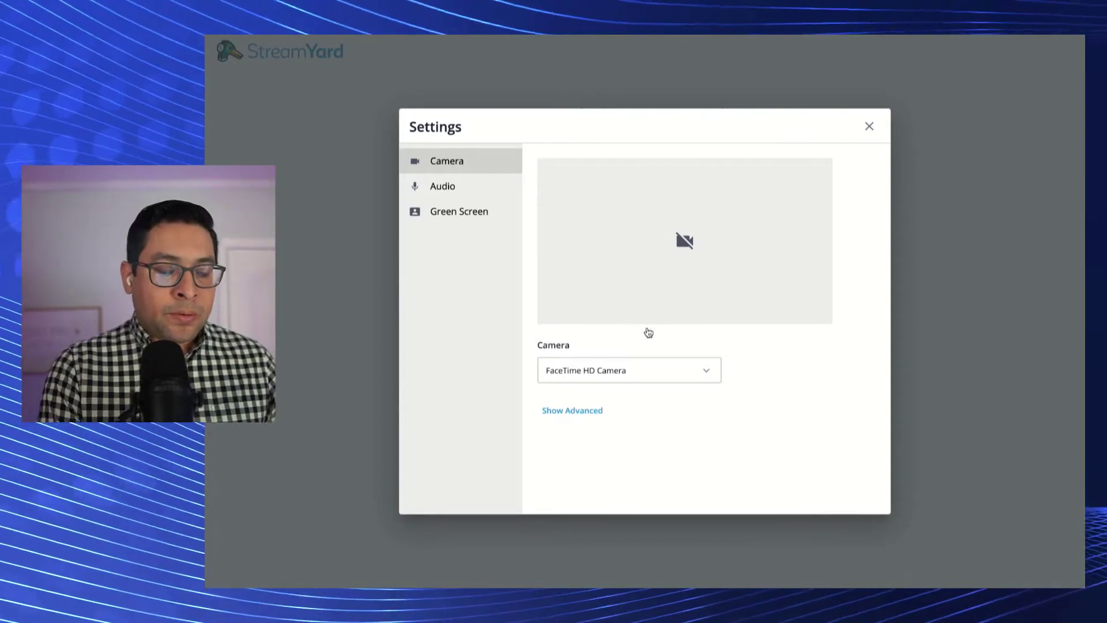
Reselect FaceTime HD Camera as the camera, then move to the Audio settings
click(694, 371)
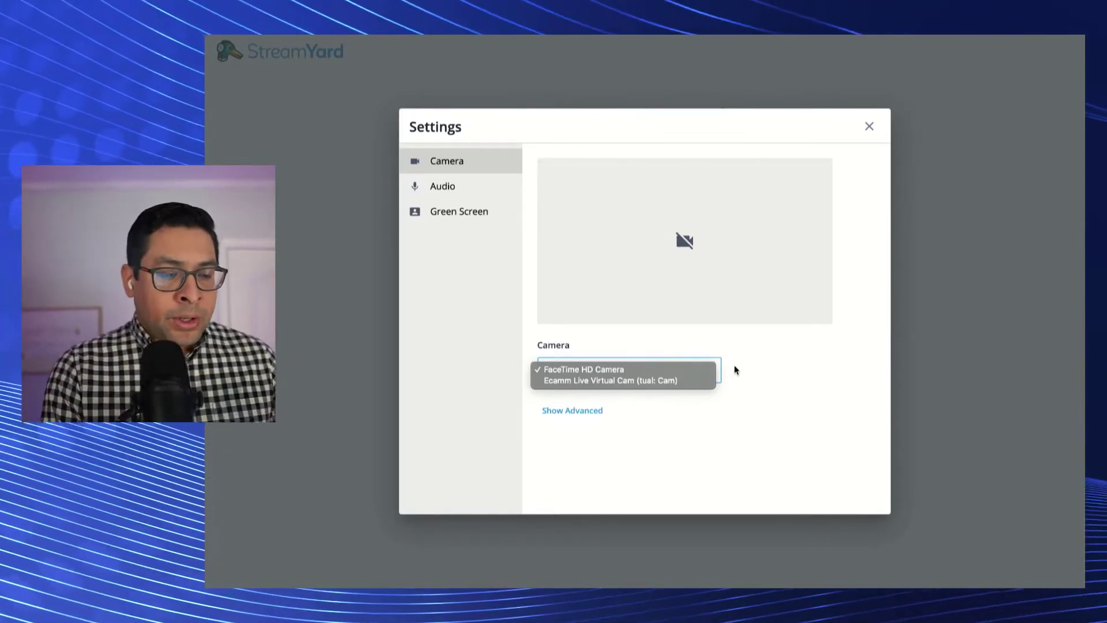
click(688, 369)
click(461, 197)
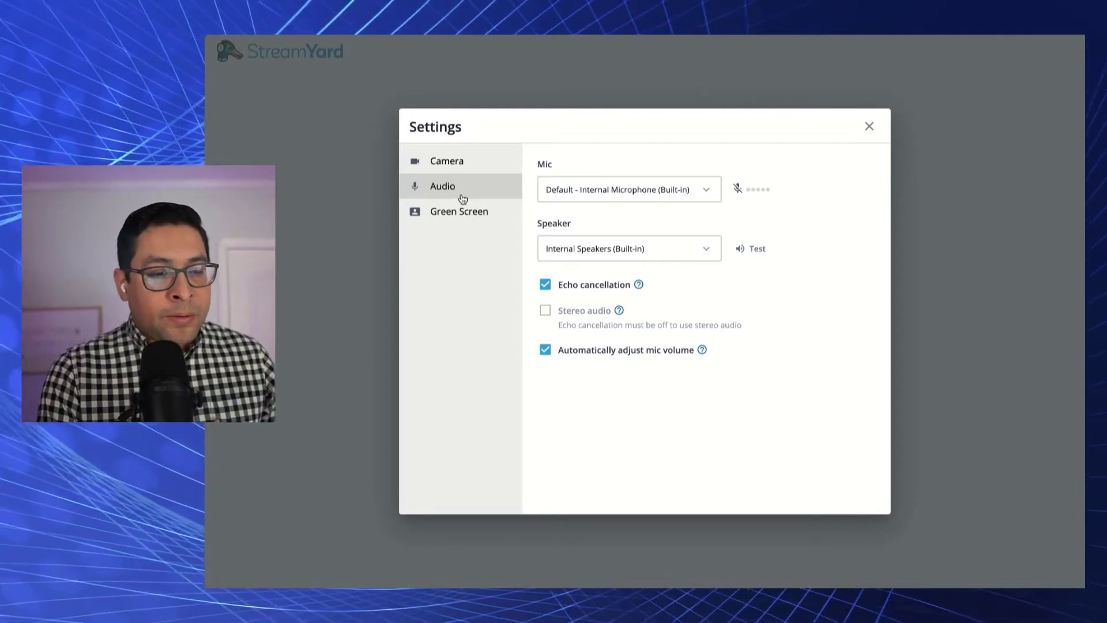
Keep the default microphone and Internal Speakers, review the Green Screen section, then close Settings
click(555, 184)
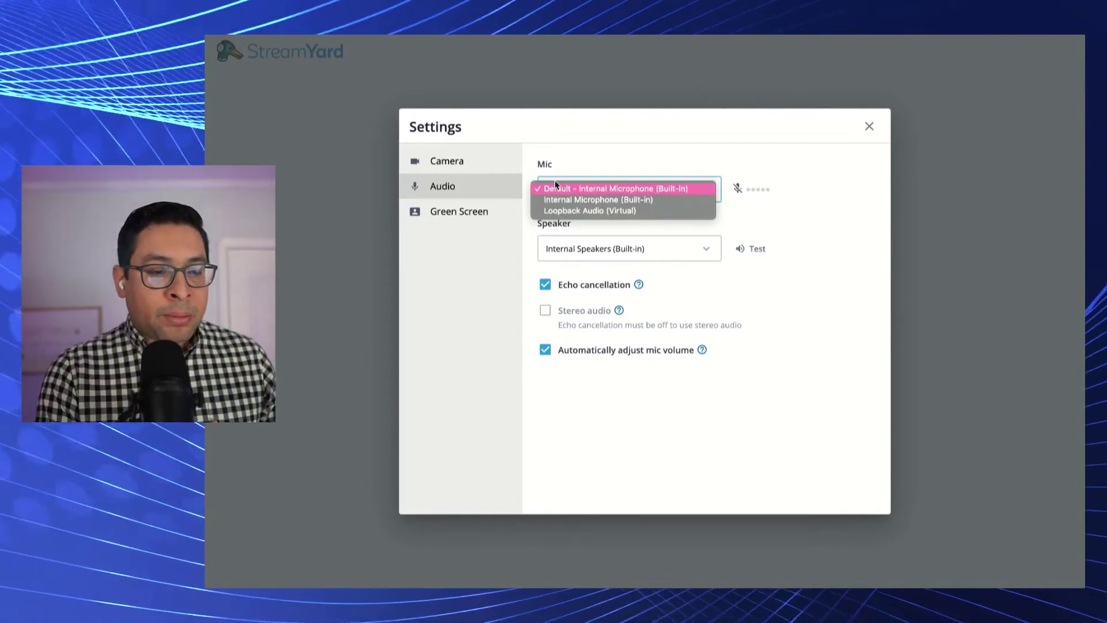
click(555, 184)
click(571, 254)
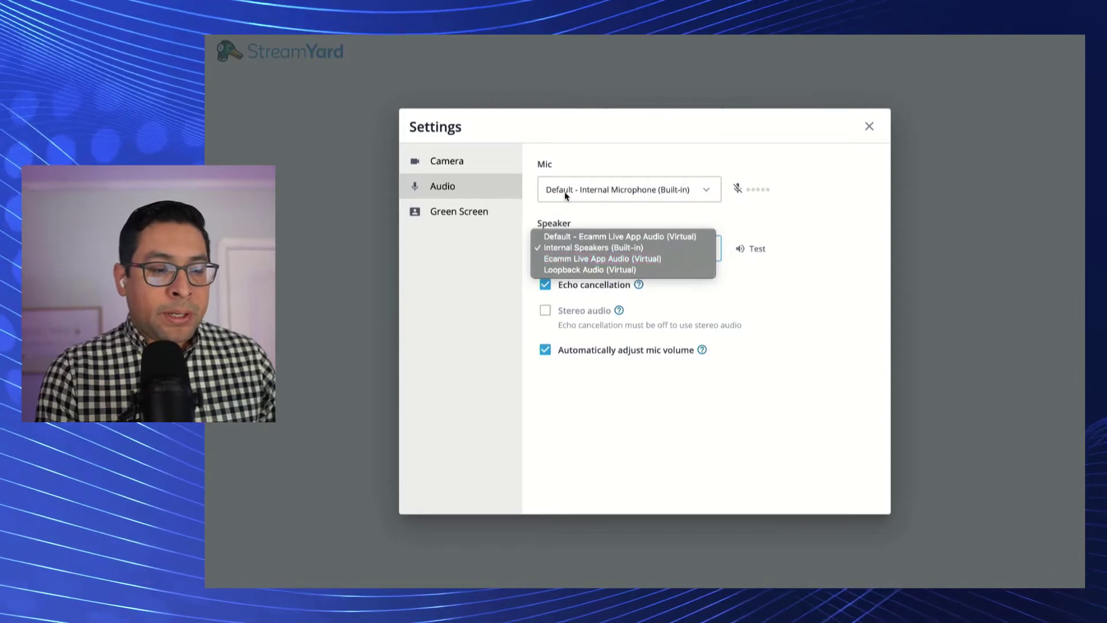
click(559, 155)
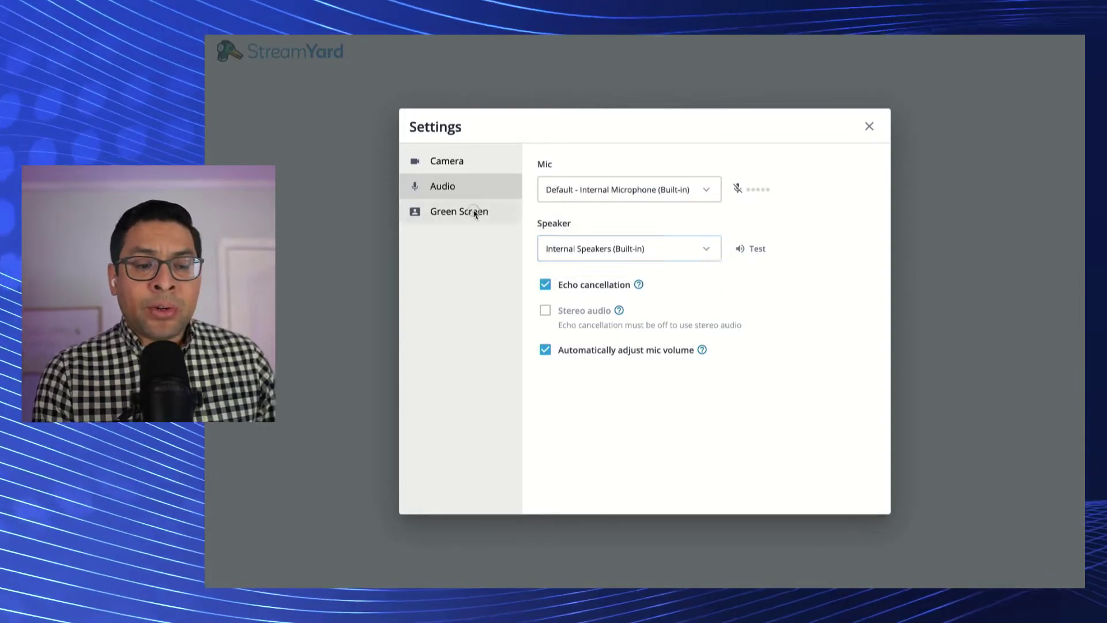
click(473, 212)
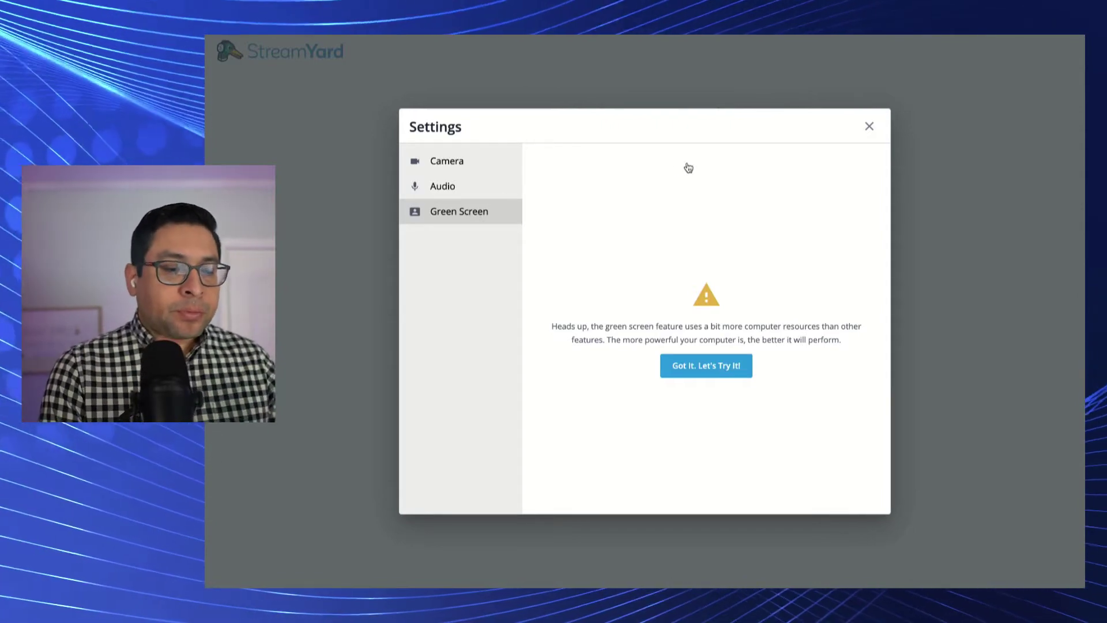
click(870, 128)
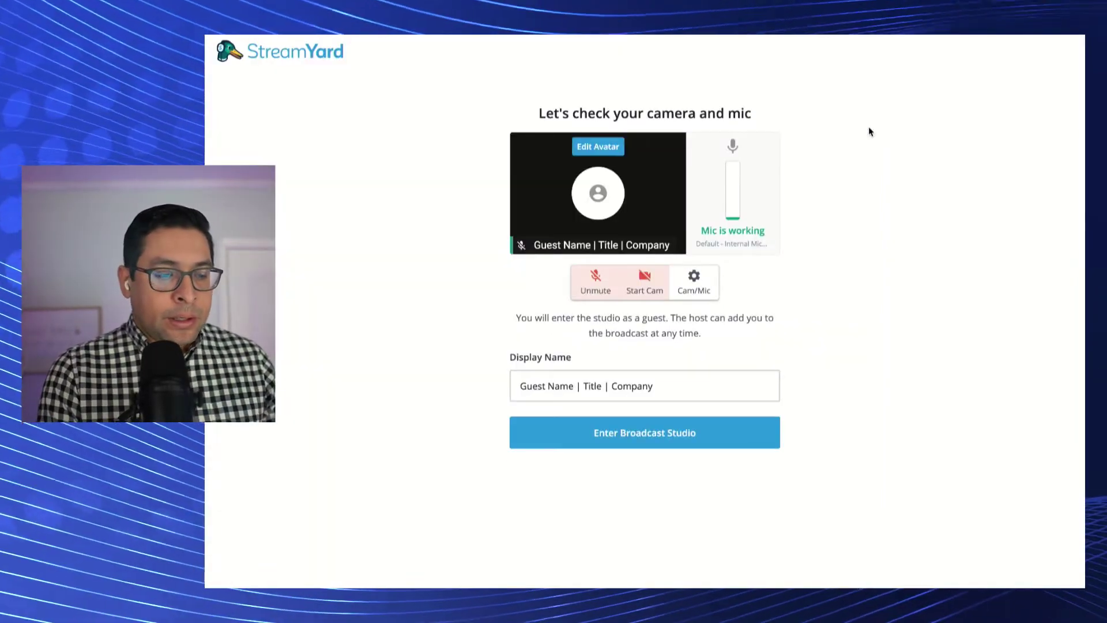
Unmute the microphone and test the camera preview before turning the camera back off
click(593, 290)
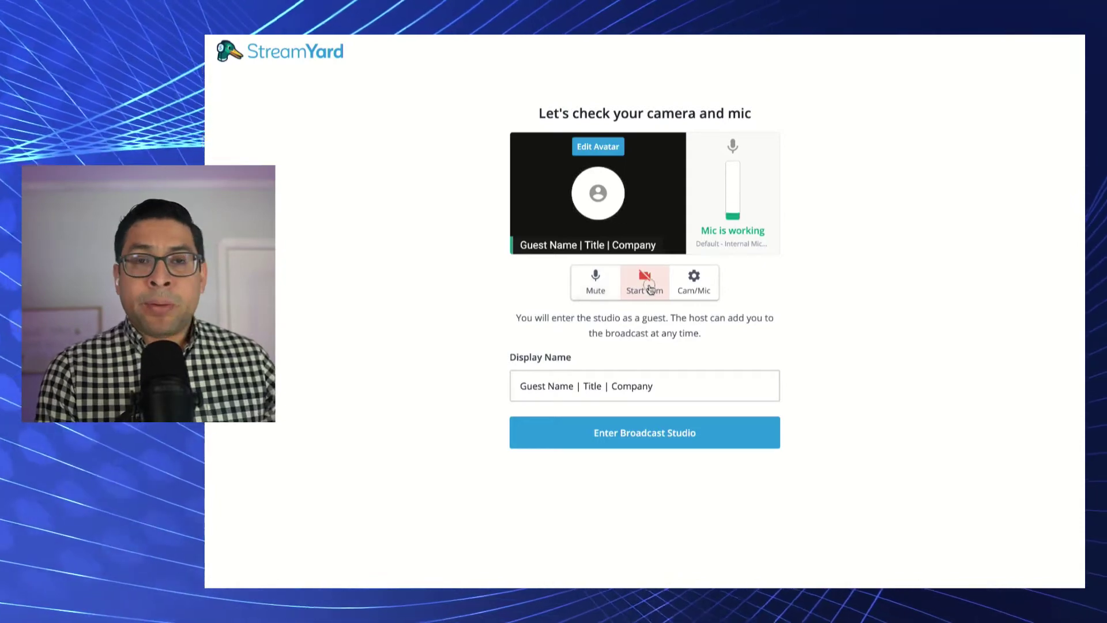
click(647, 288)
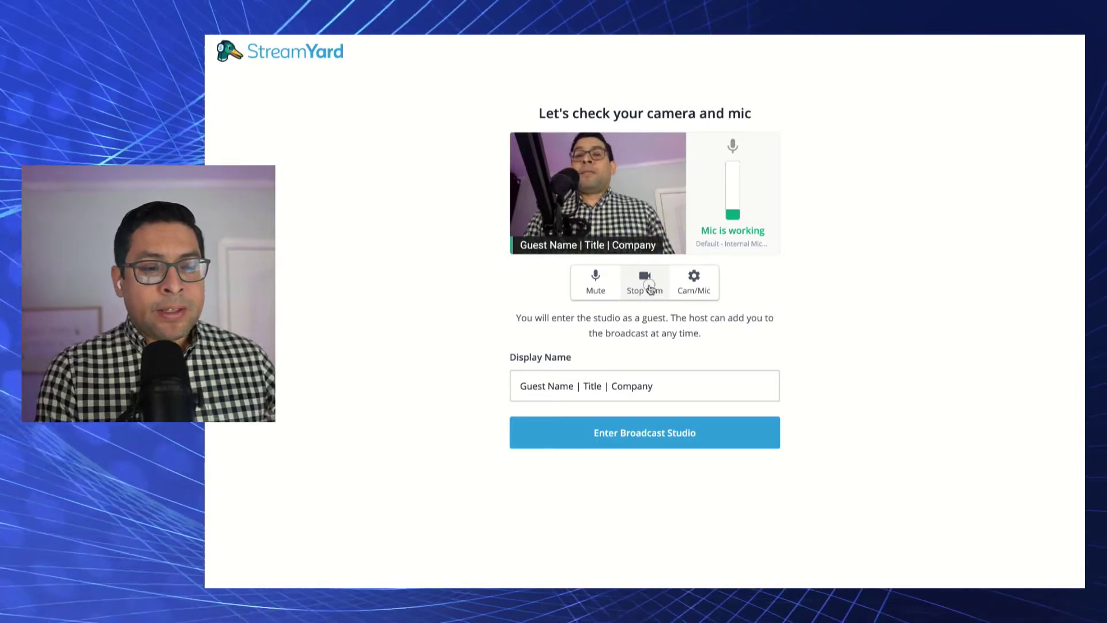
click(649, 288)
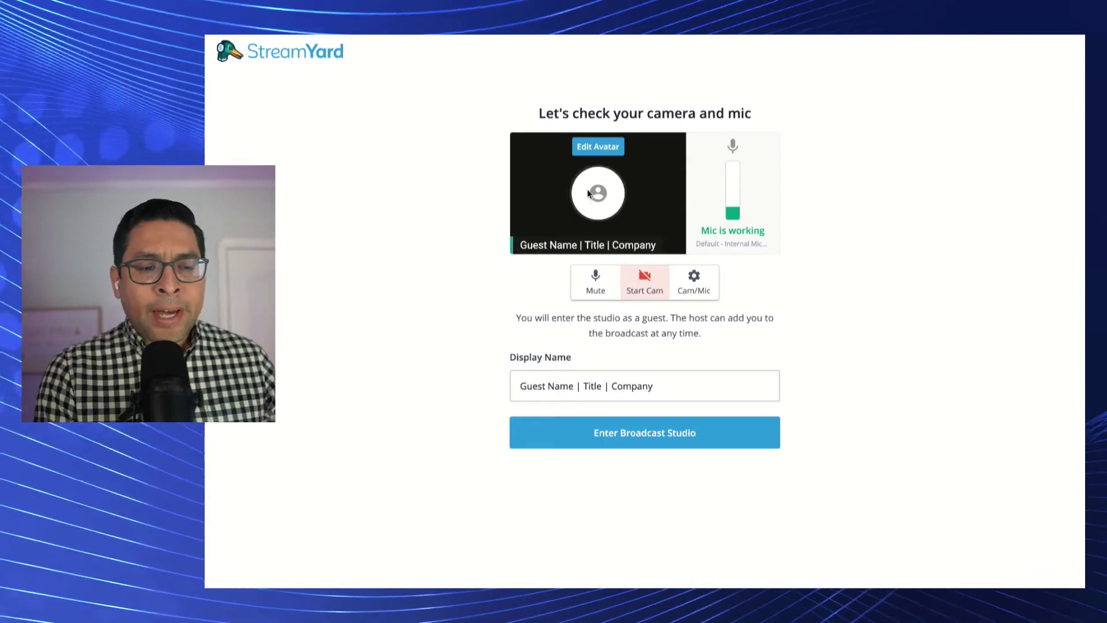
Set the headshot photo as the avatar and enter the Conference Test studio backstage
click(598, 148)
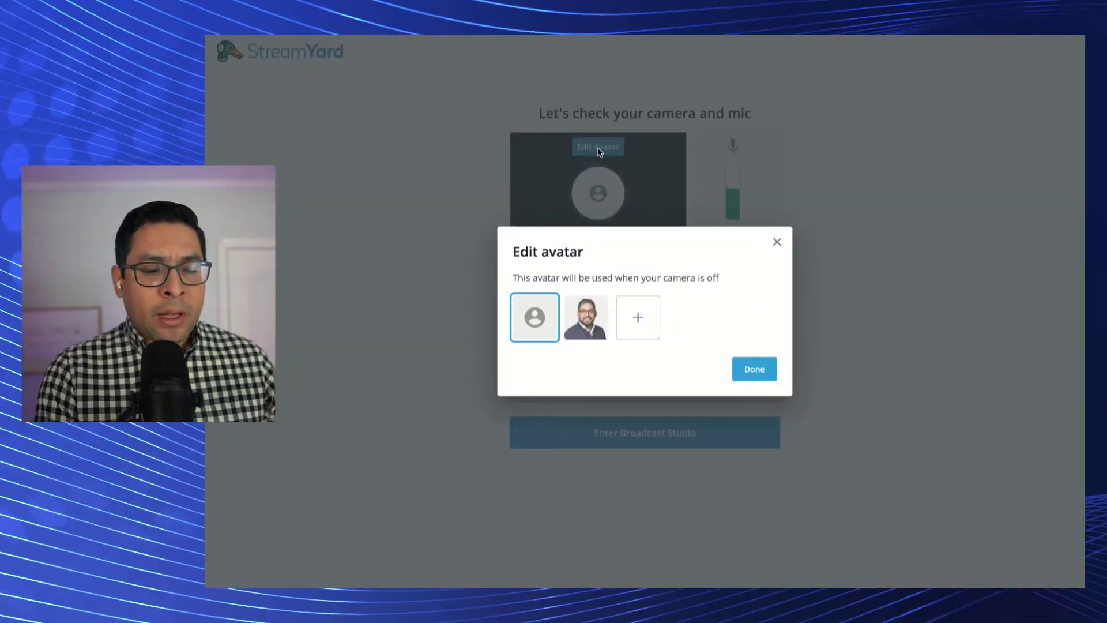
click(586, 312)
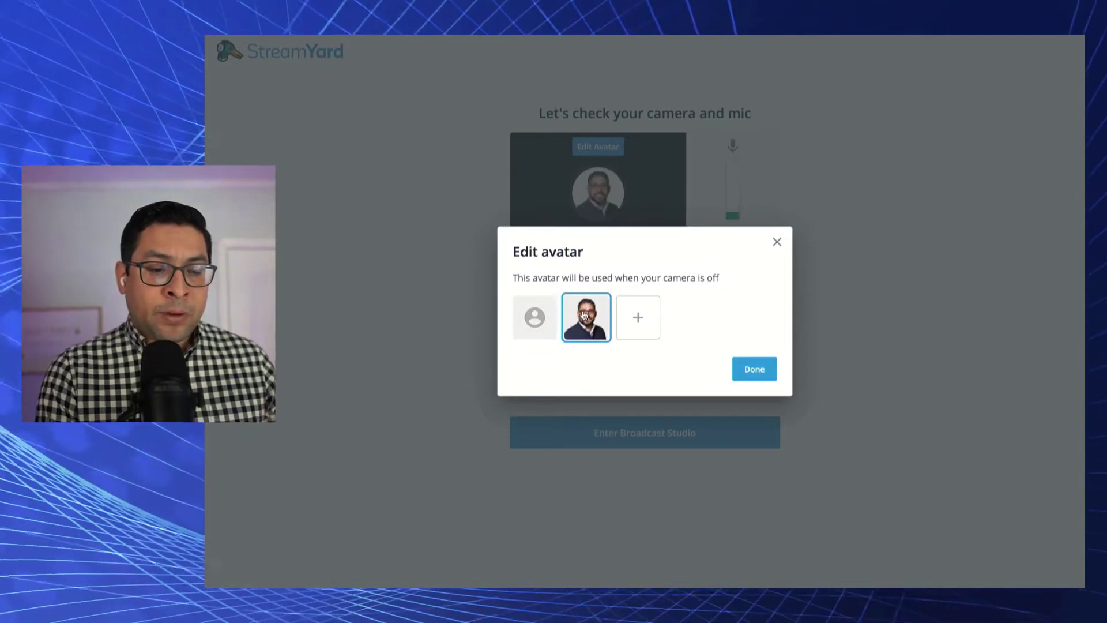
click(755, 375)
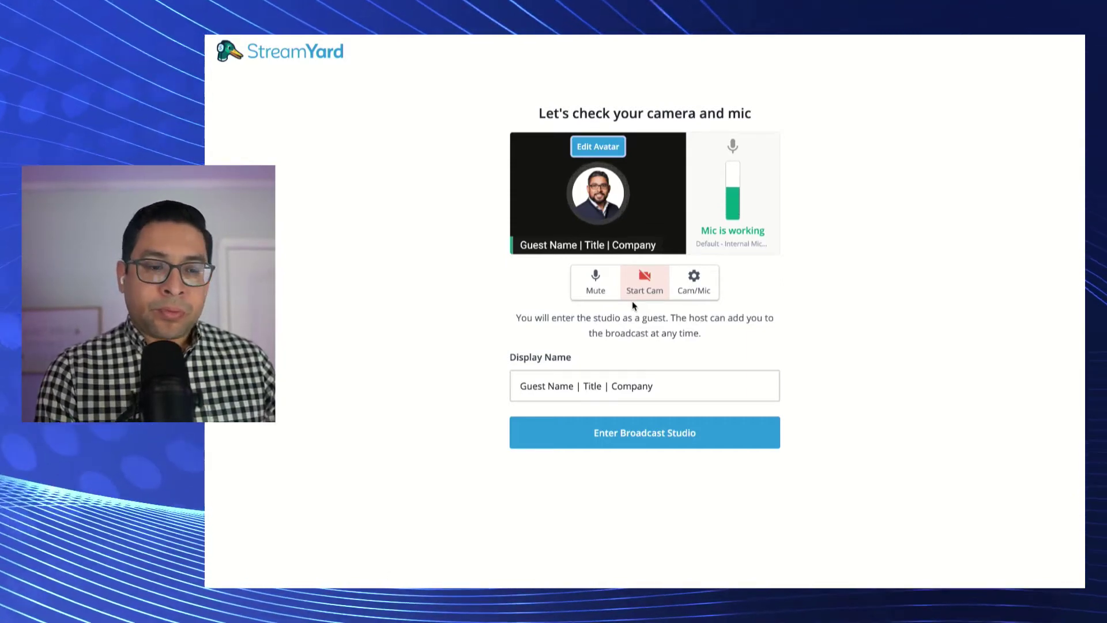
click(632, 437)
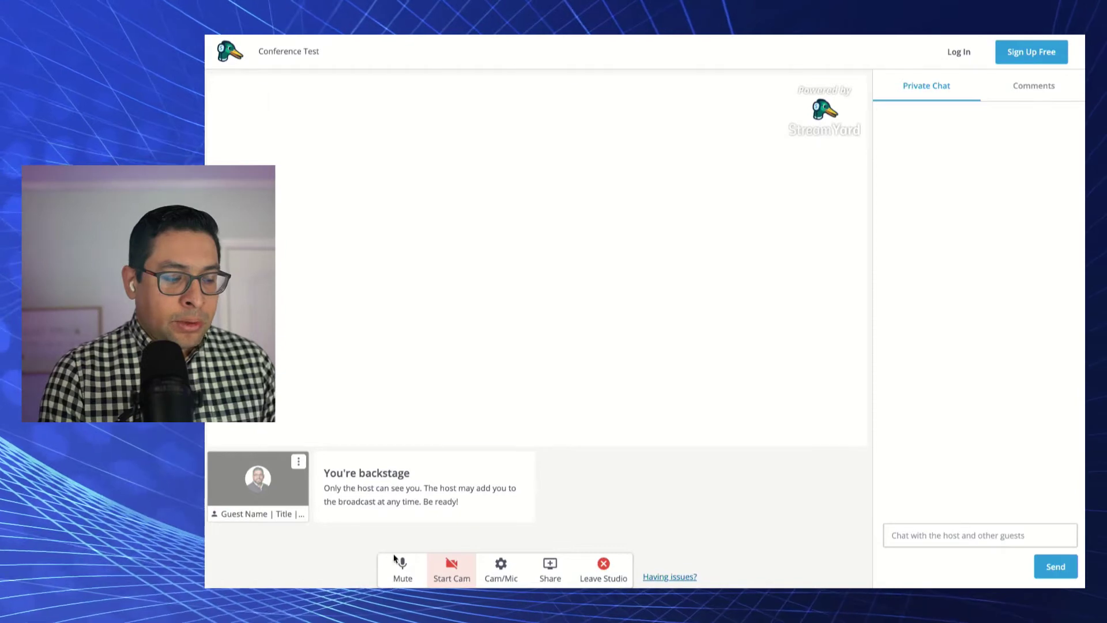
Toggle the mic, start the camera backstage, and check it in the Cam/Mic settings
click(405, 573)
click(405, 573)
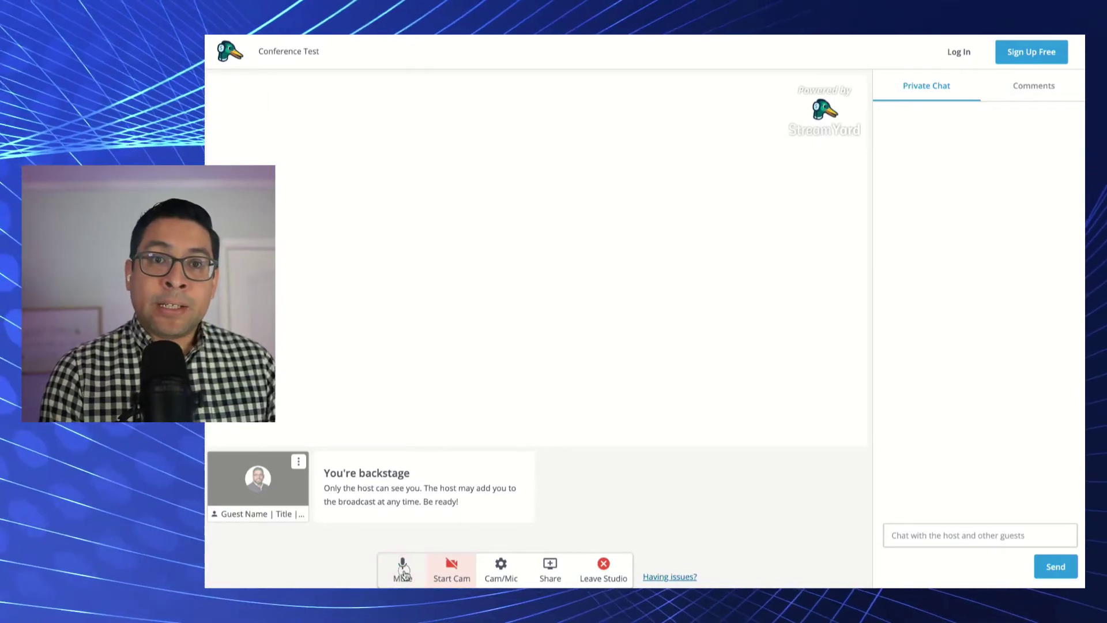
click(404, 574)
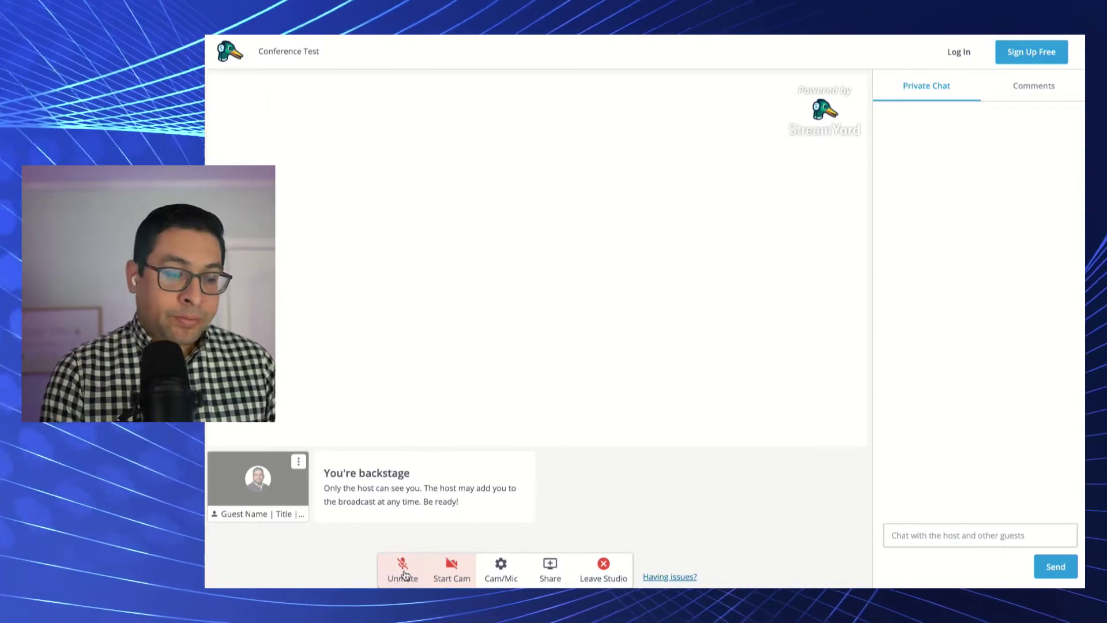
click(463, 582)
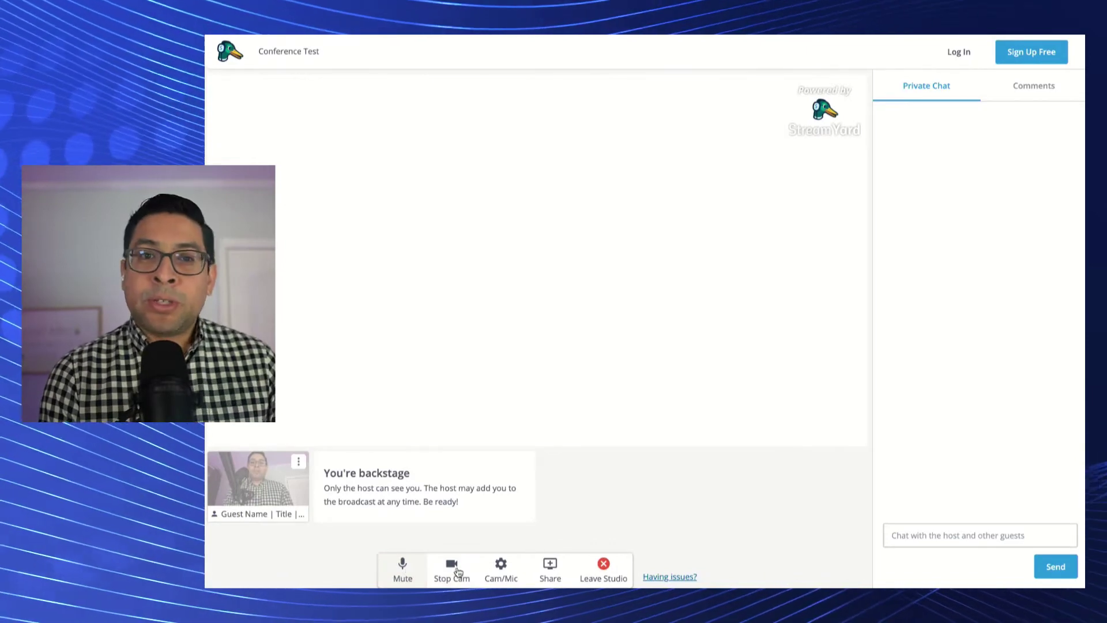
click(501, 571)
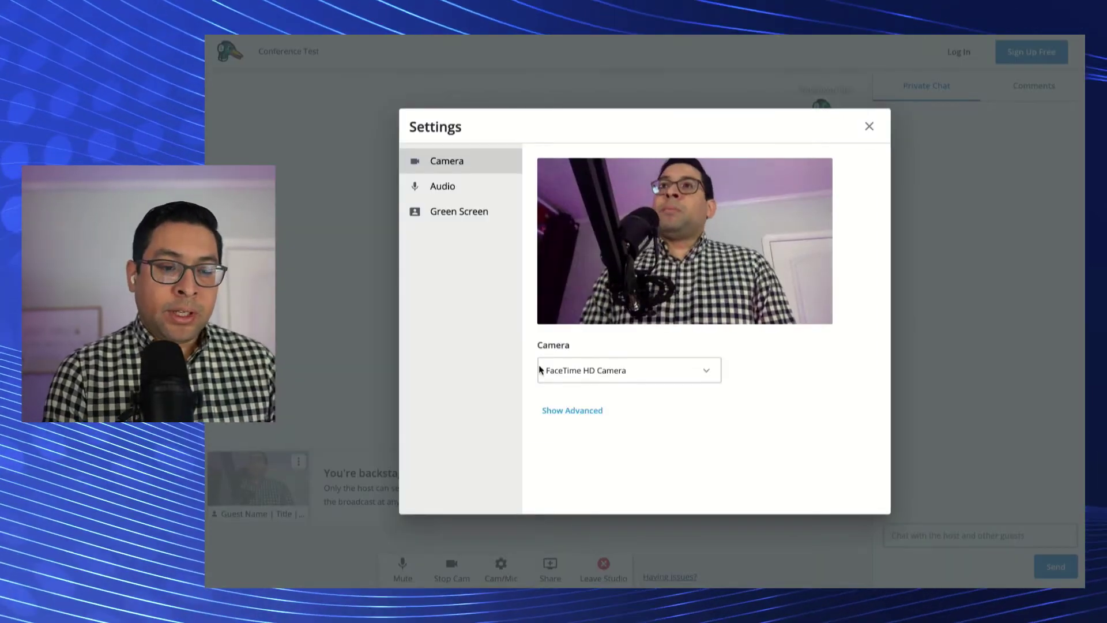
click(869, 130)
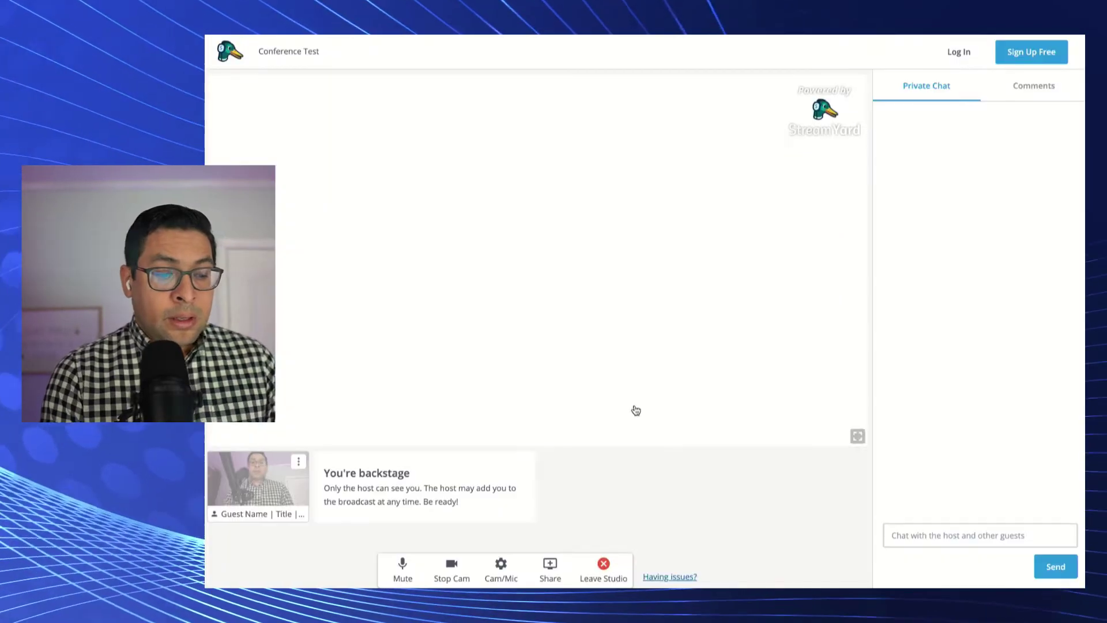
click(546, 570)
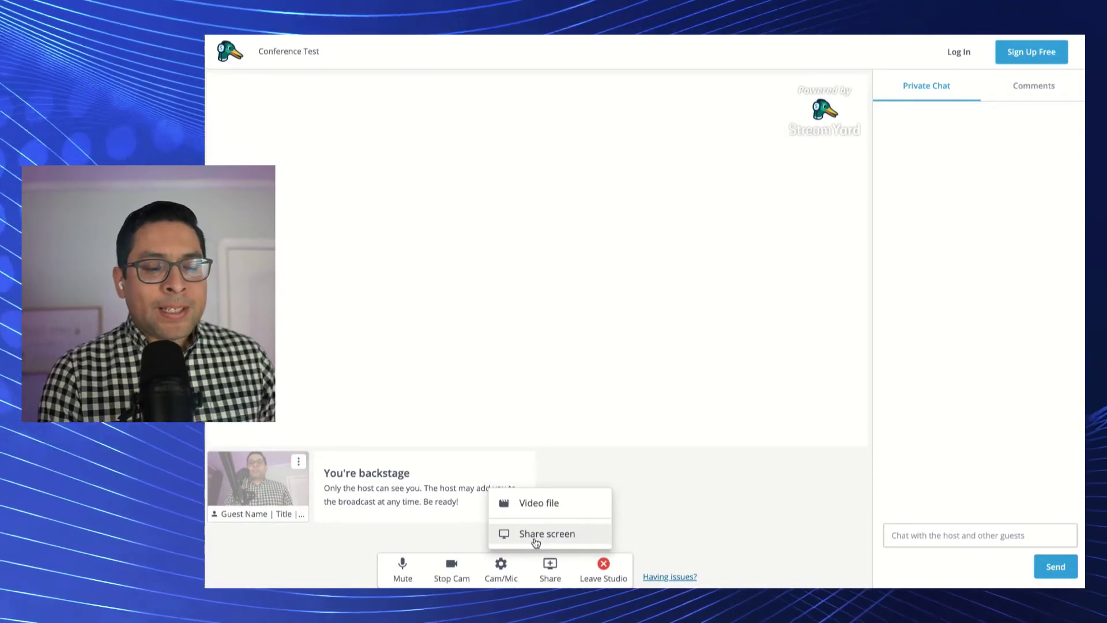
click(536, 535)
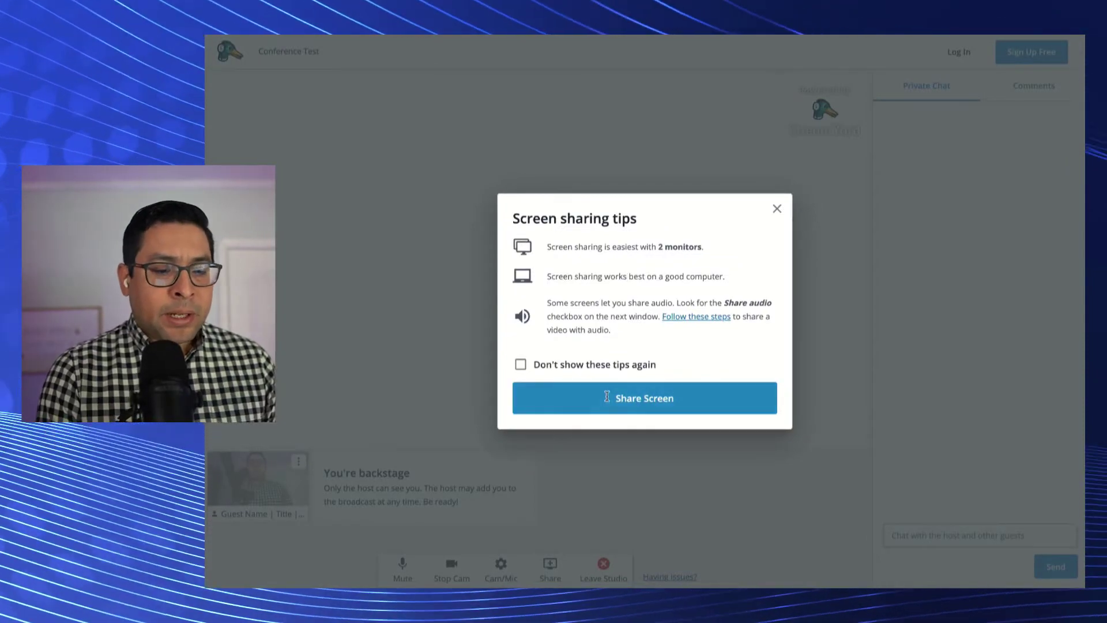
click(607, 398)
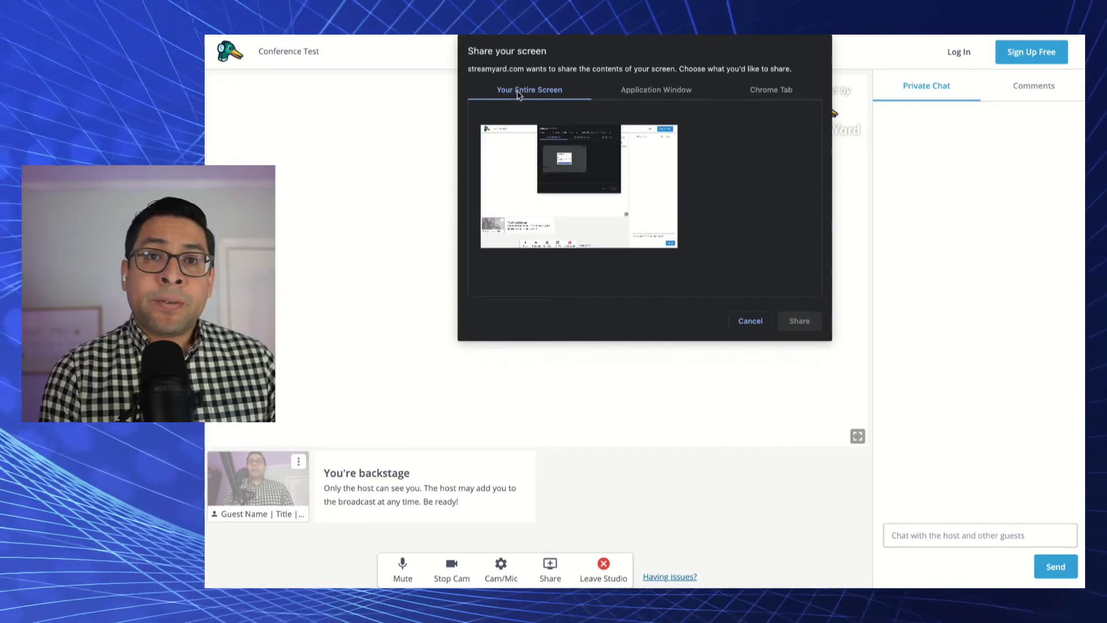
click(646, 92)
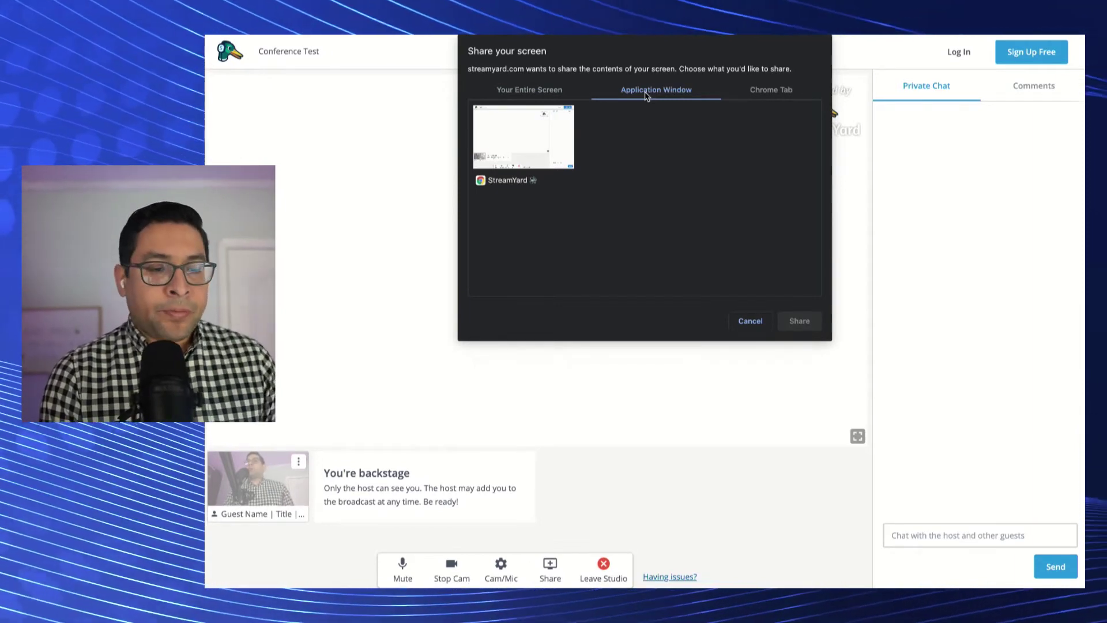
click(761, 91)
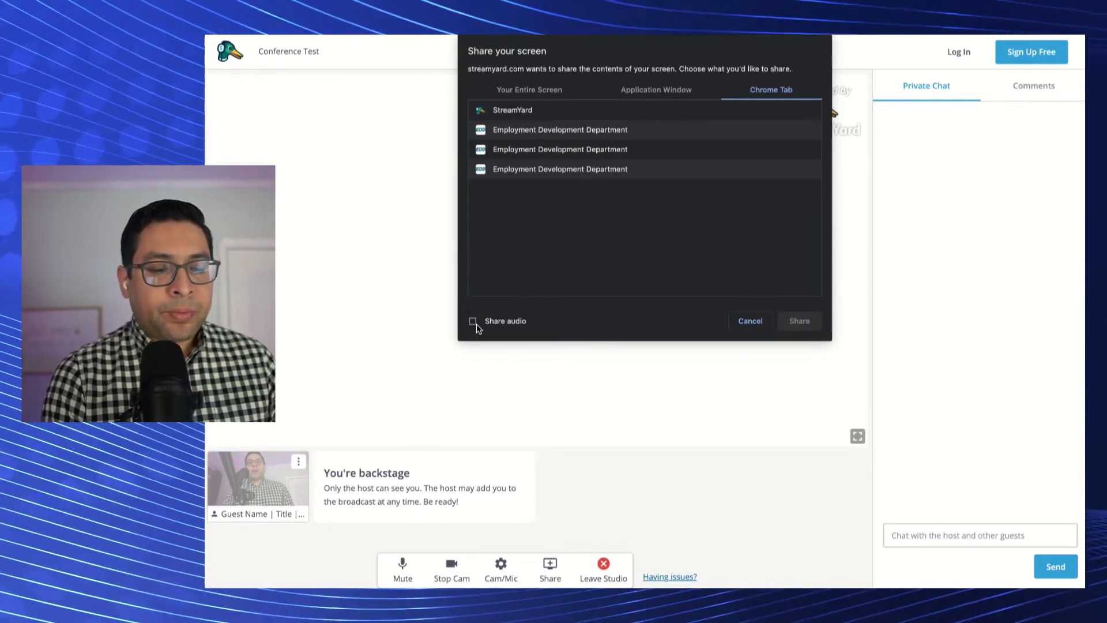
click(749, 321)
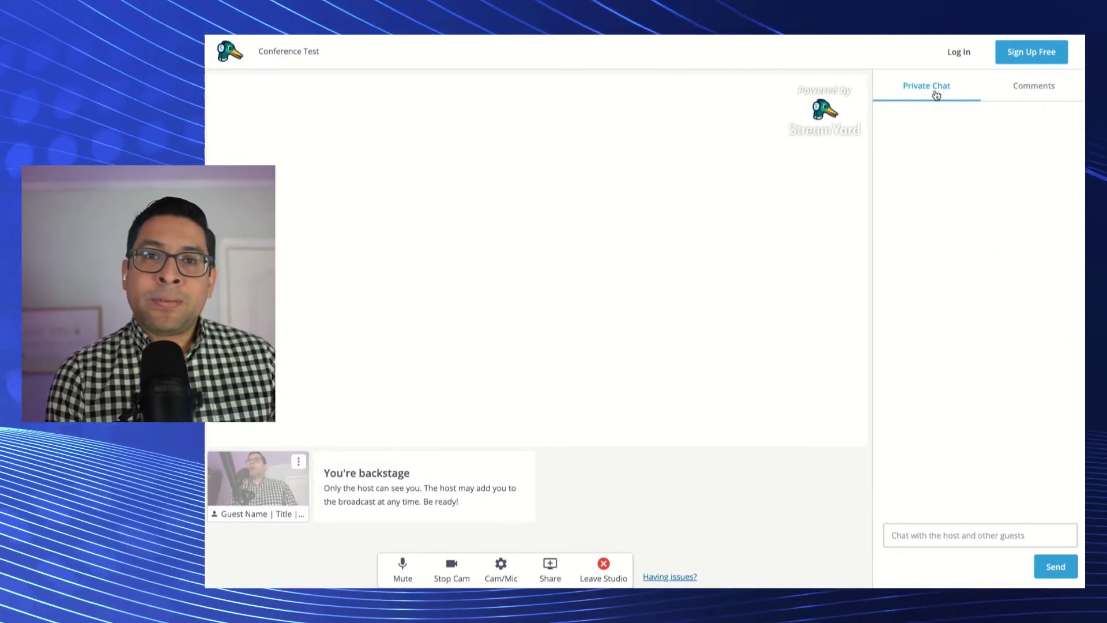
Switch the side panel from the empty Private Chat to Comments, showing the example viewer comment
click(1015, 86)
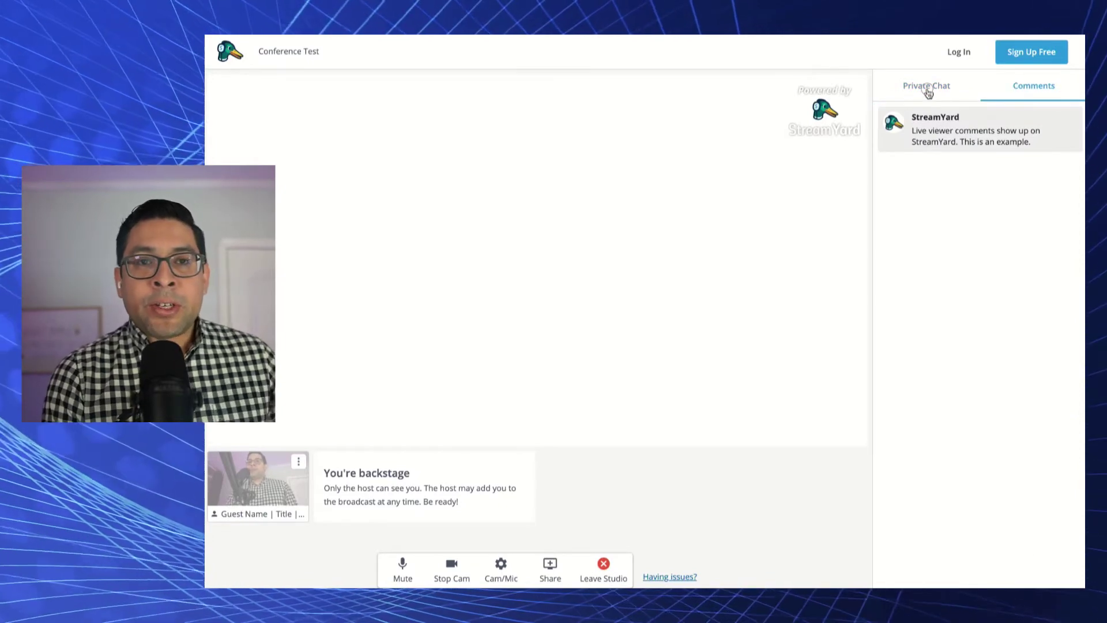
click(927, 91)
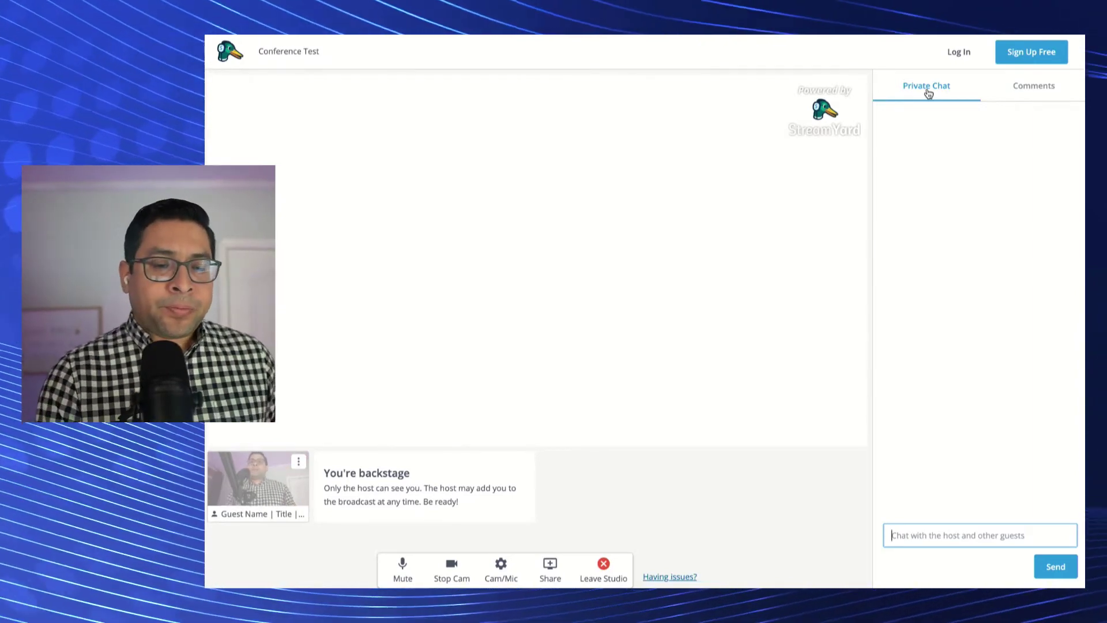
click(1020, 90)
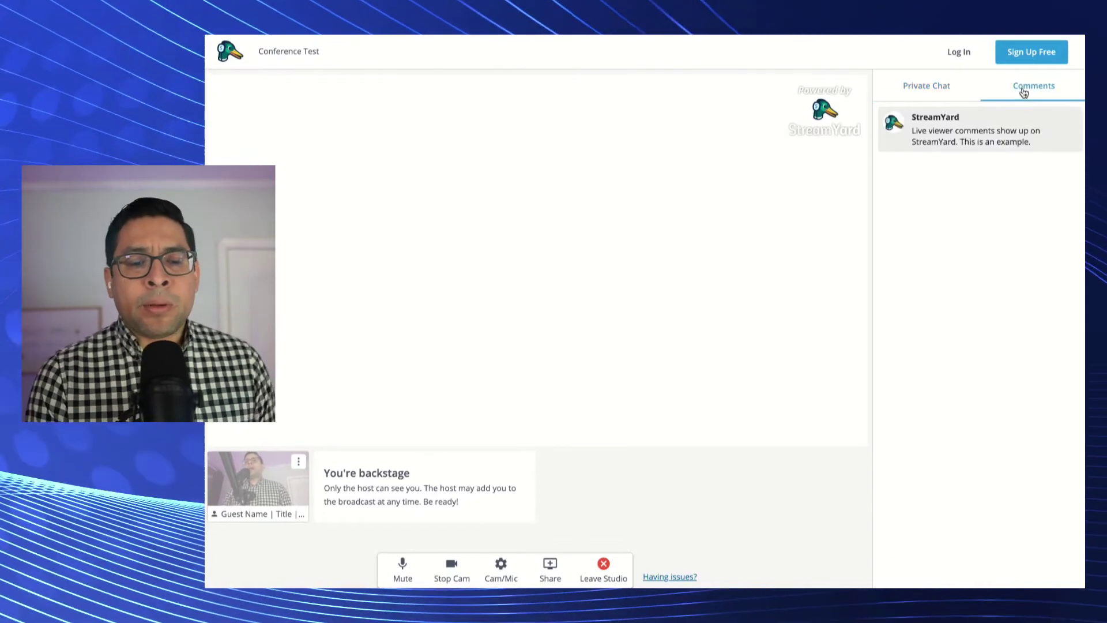